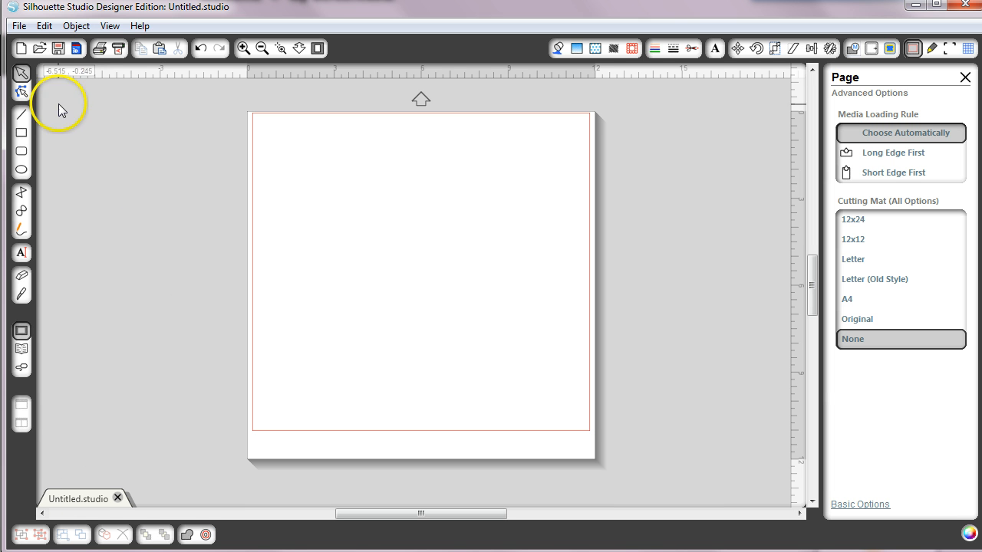
- Open the pgp-pencilbox2 file from the pencil box folder, showing AutoCAD Interchange (*.dxf) files
left_click(19, 27)
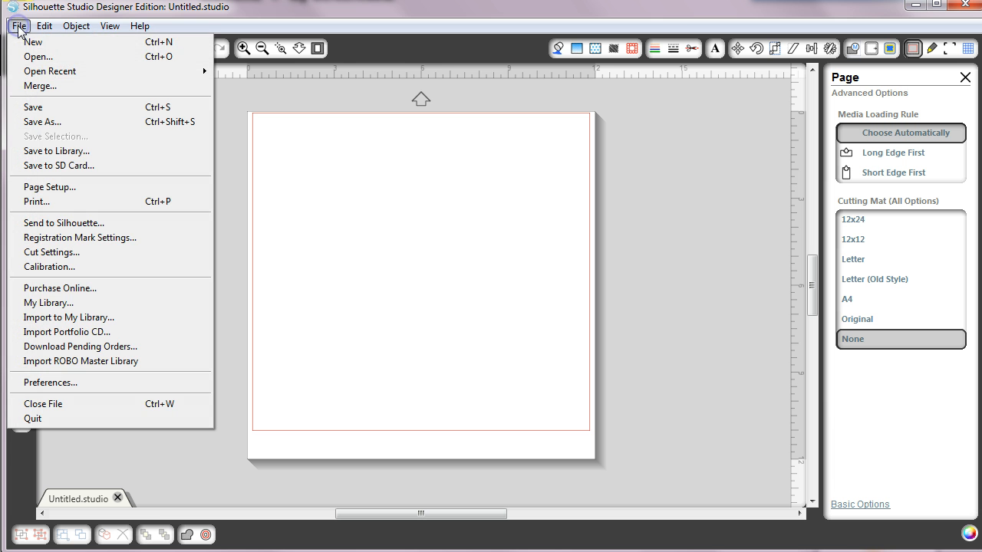
left_click(36, 58)
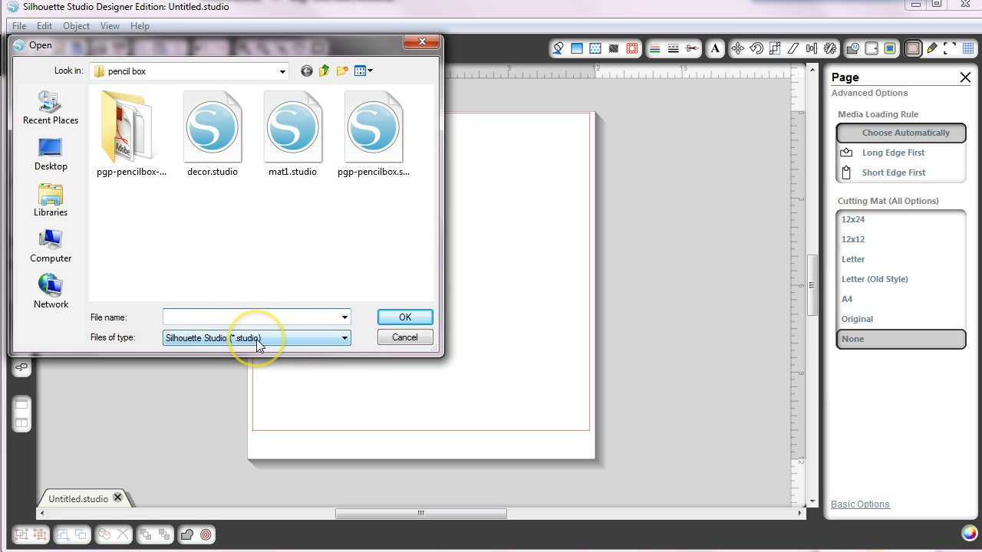
left_click(346, 339)
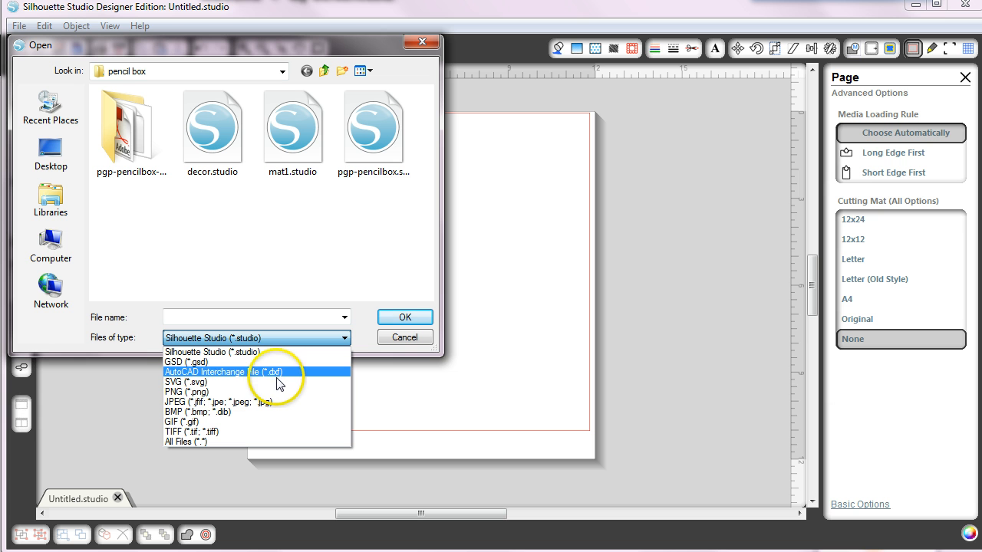
left_click(236, 373)
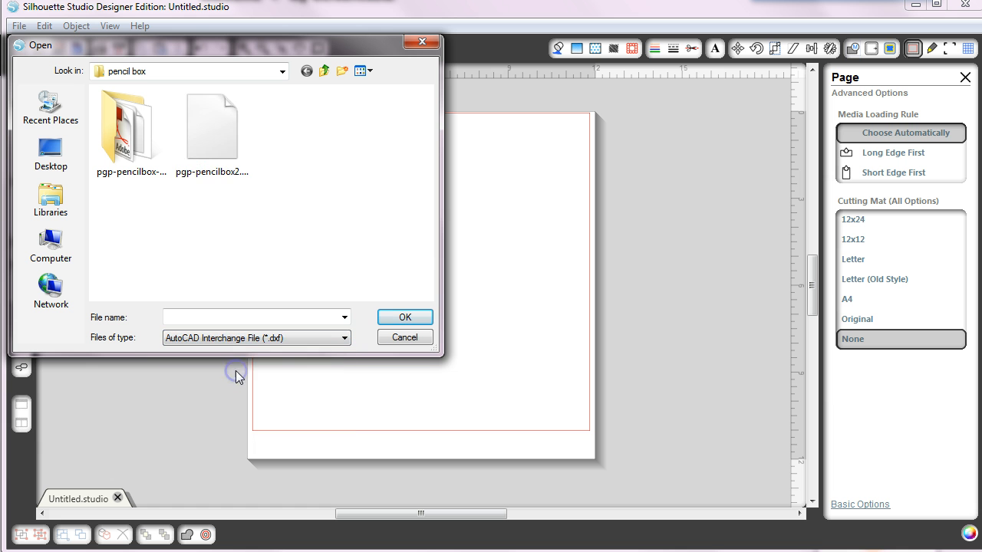
left_click(215, 132)
left_click(405, 317)
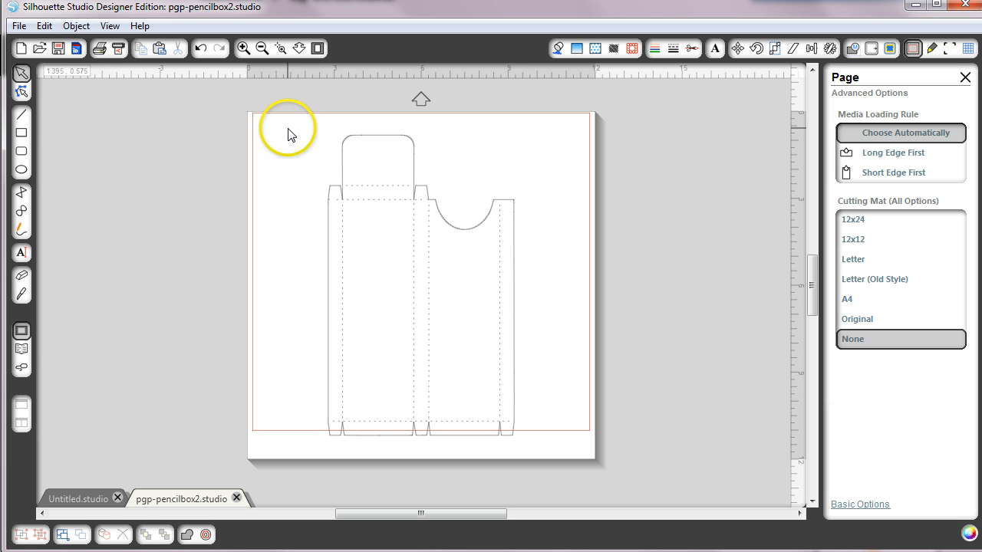
- Select all parts of the pencil box template and group them
left_click_drag(288, 190, 339, 405)
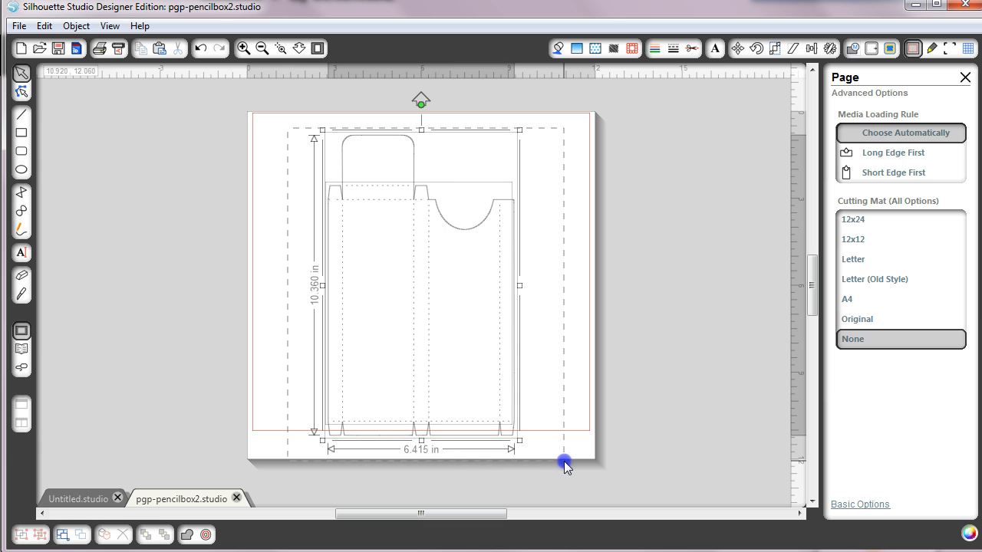
left_click(76, 28)
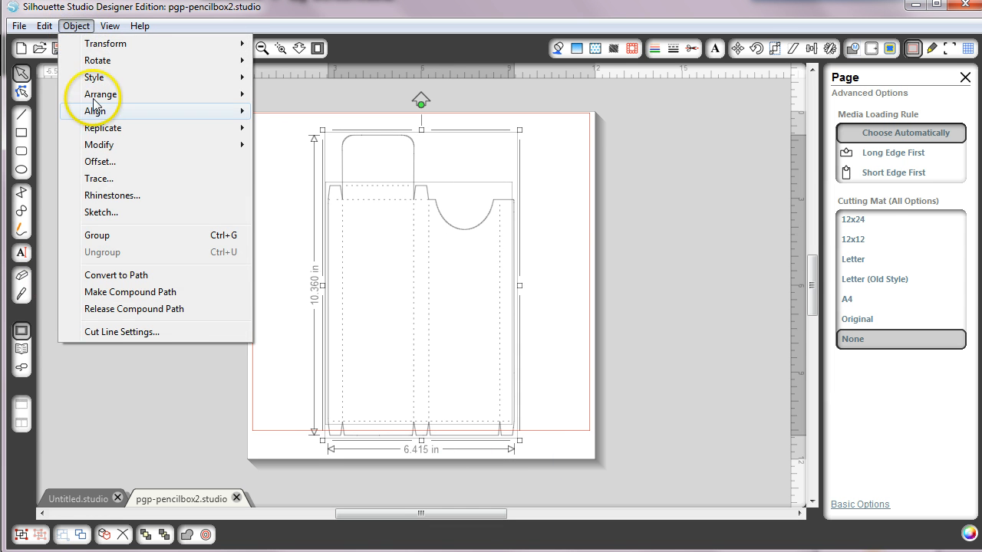
left_click(102, 237)
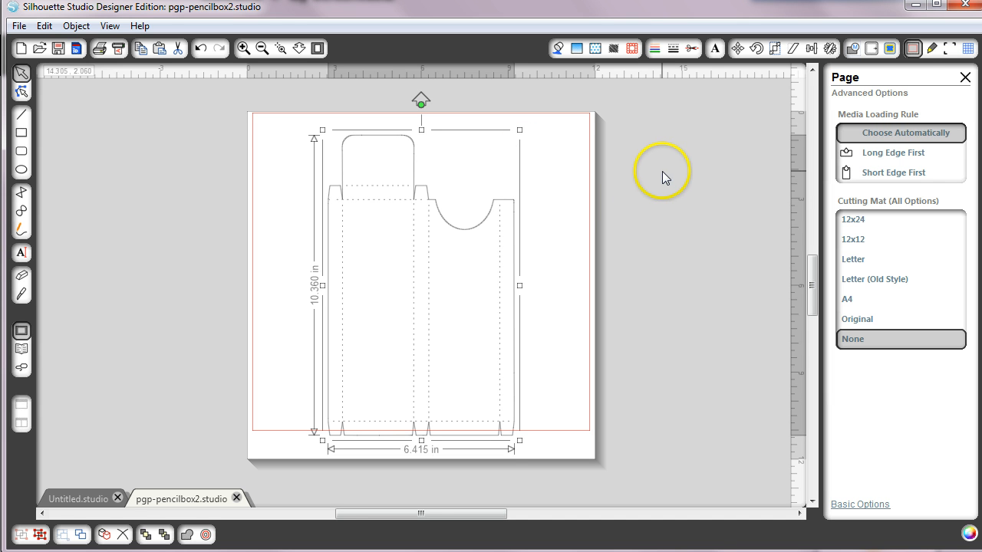
- Set the cutting mat to 12x12 and the page size to Letter, and move the template fully onto the page
left_click(912, 48)
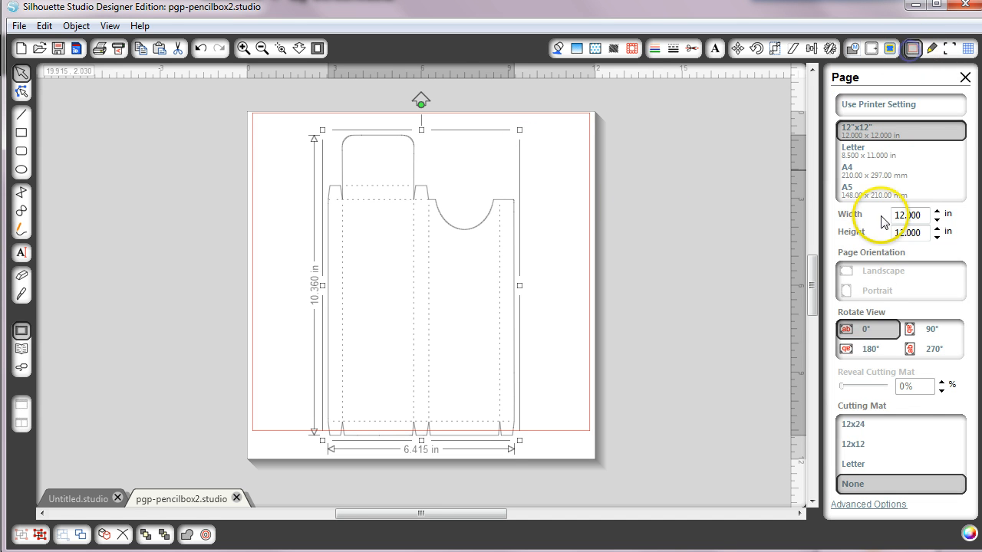
left_click(854, 444)
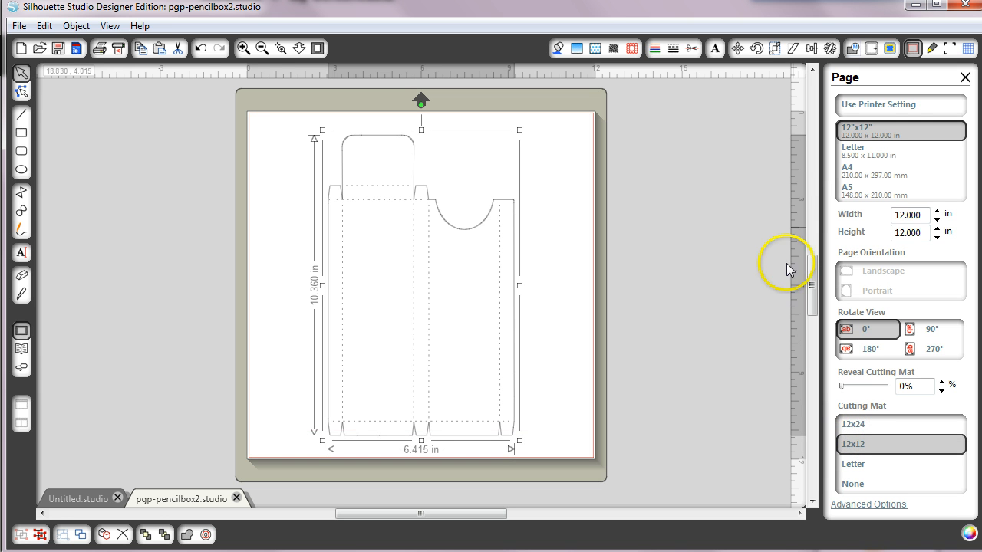
left_click(907, 153)
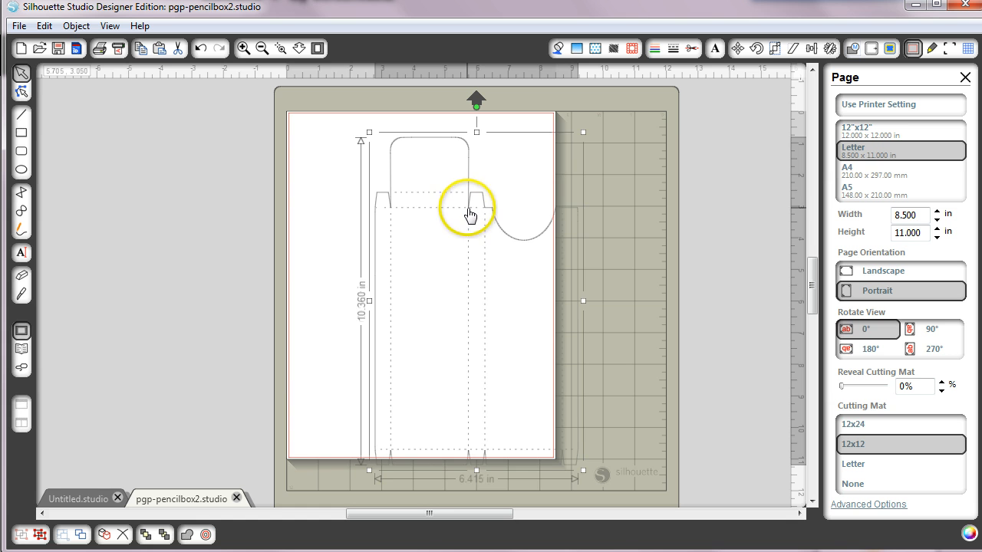
left_click_drag(468, 214, 396, 192)
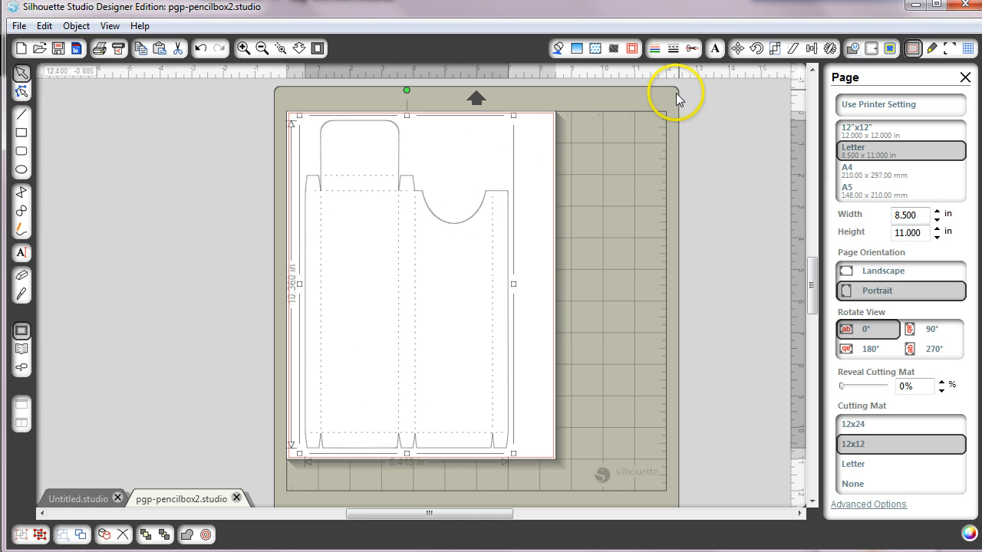
- Check the template's cut style and line style, and choose Textured cardstock as the cutting material
left_click(692, 49)
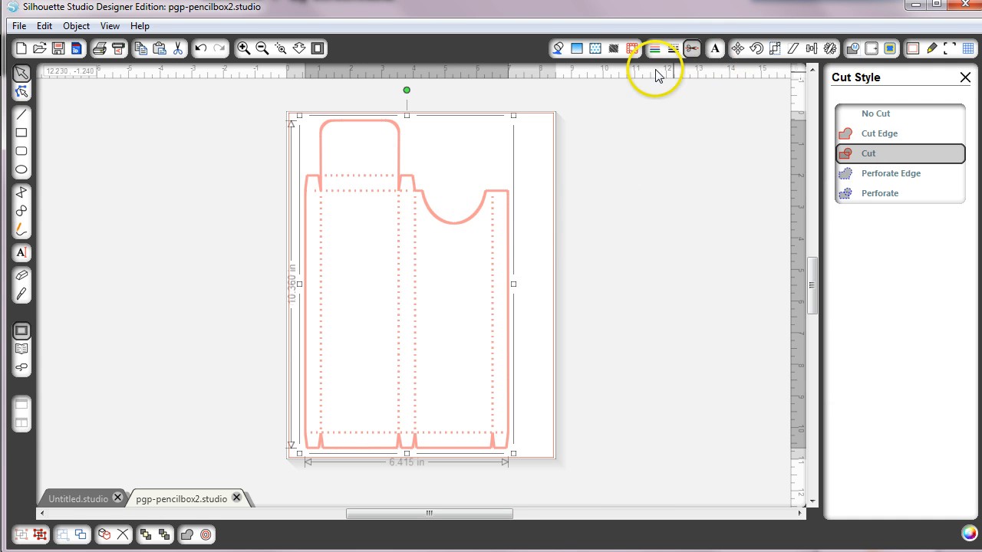
left_click(673, 49)
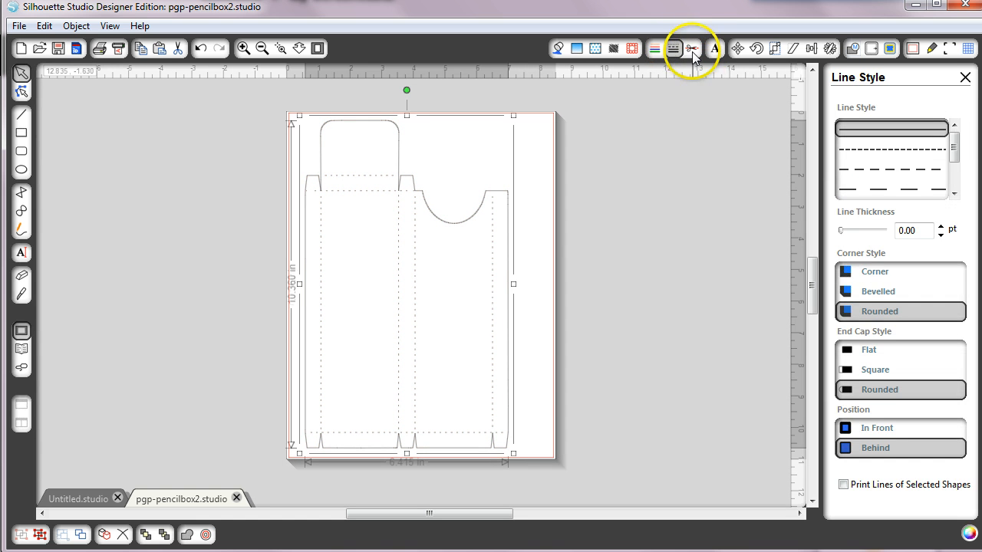
left_click(690, 48)
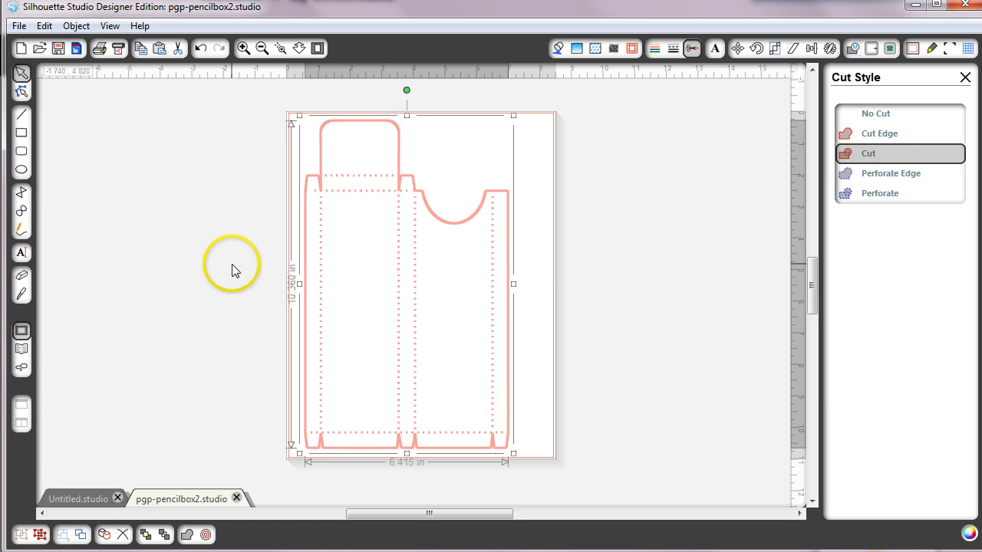
left_click(932, 49)
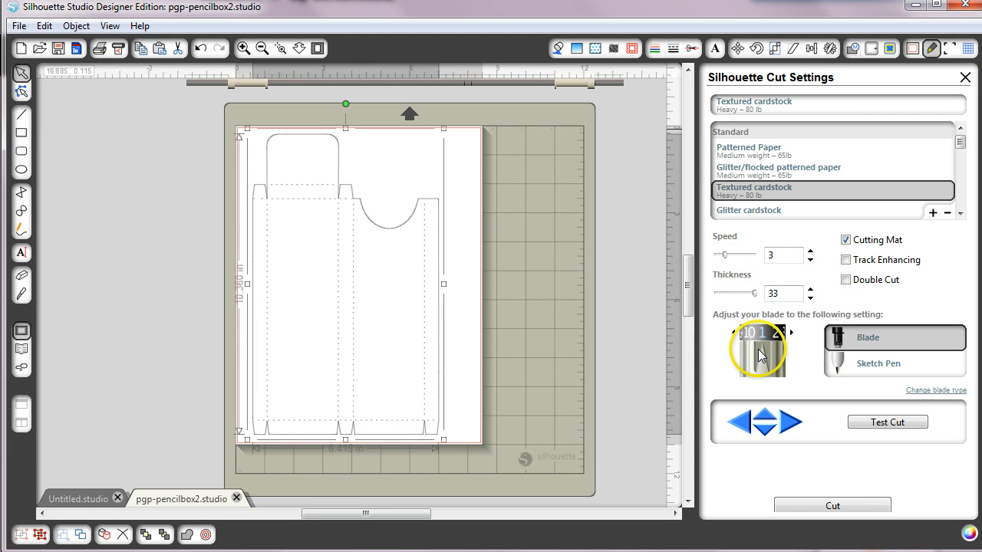
left_click(790, 186)
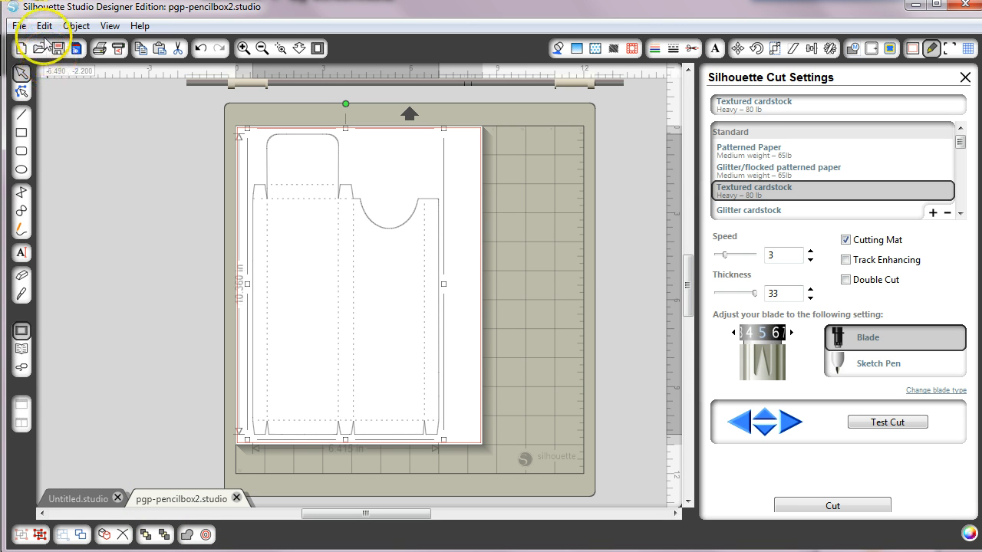
- Start saving the template to the library with the filename "Pencil box"
left_click(21, 27)
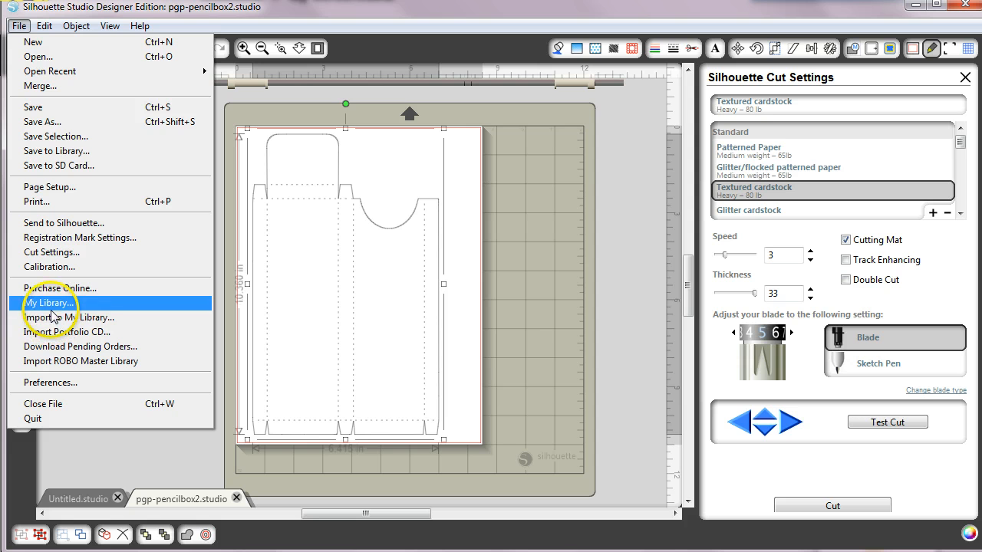
left_click(42, 157)
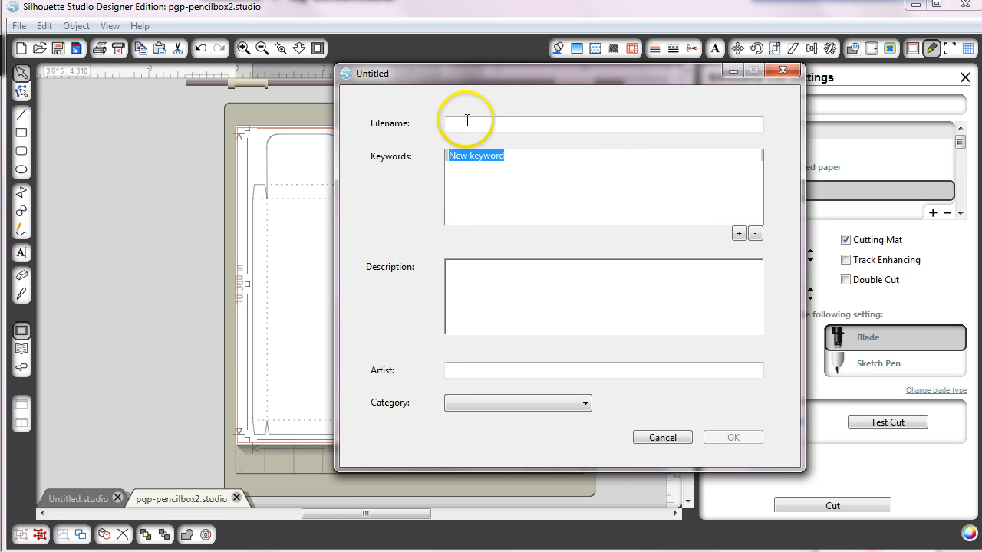
left_click(467, 120)
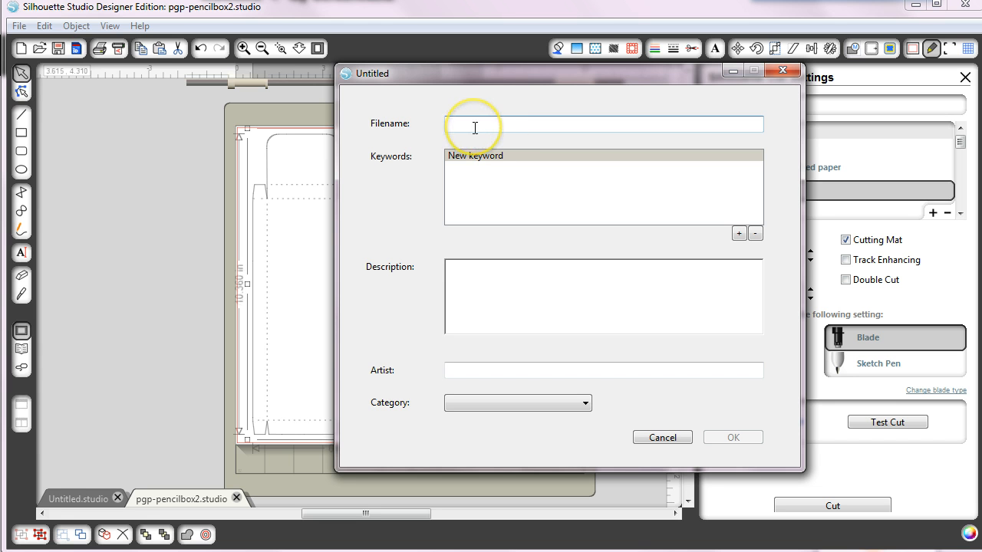
left_click(475, 129)
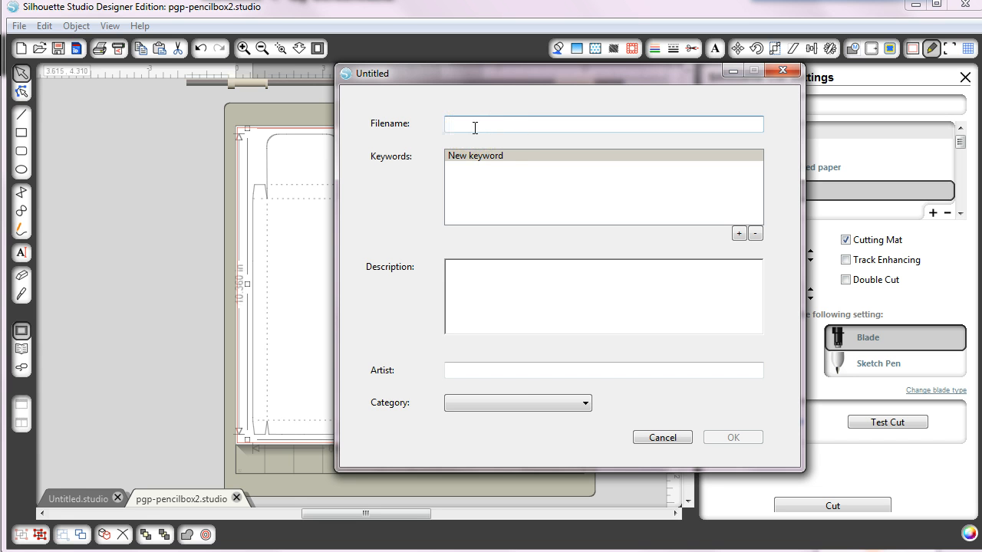
type("Penci")
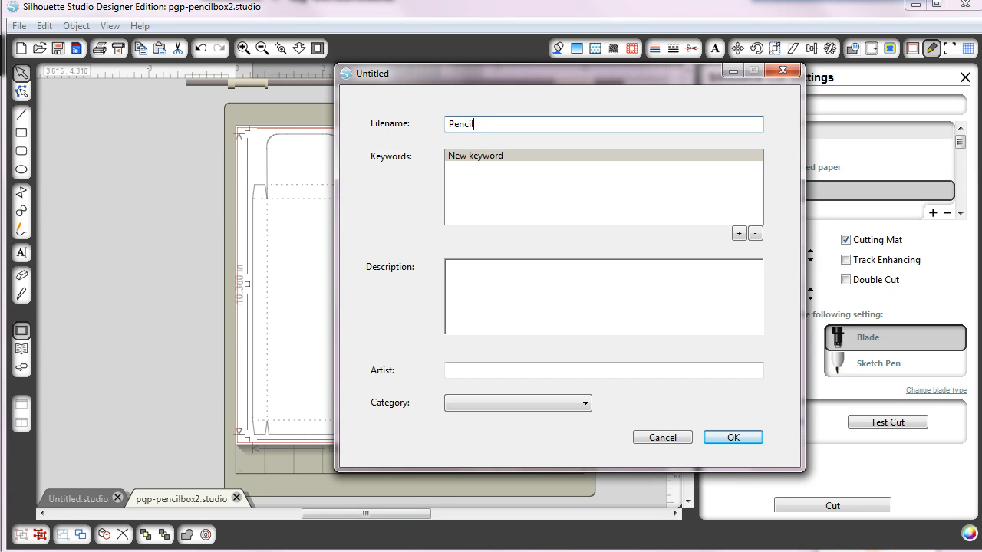
type("l box")
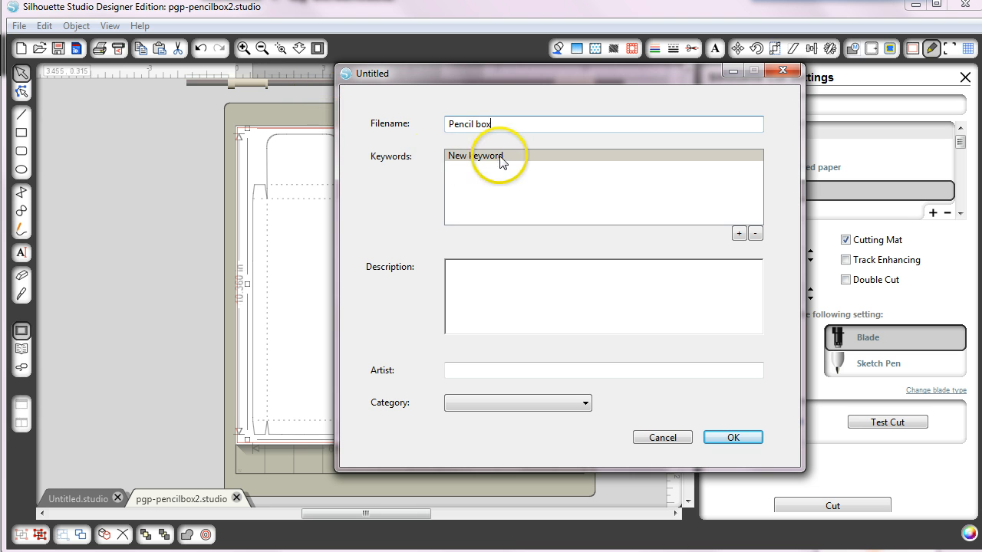
- Enter "box, school, CU" as the library entry's keywords
left_click(501, 158)
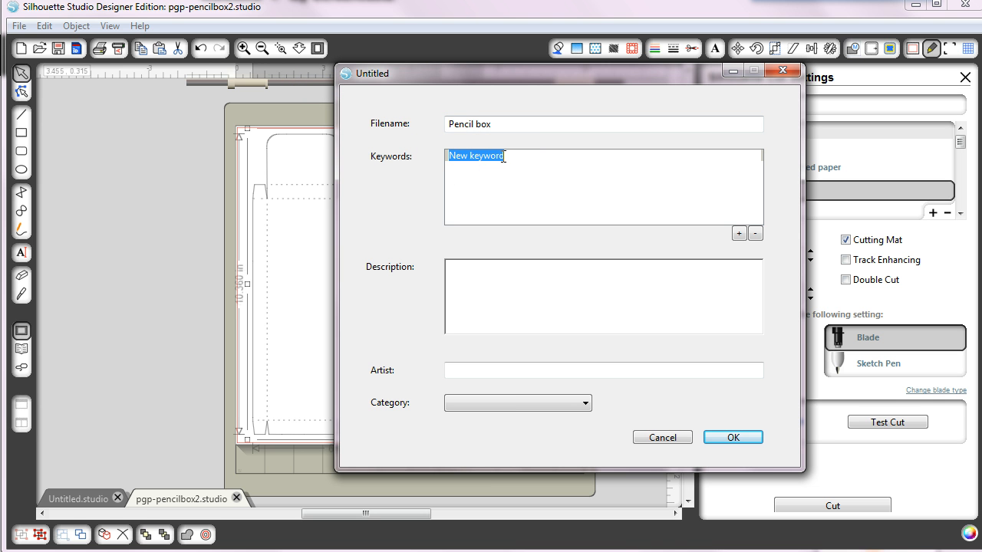
type("bo")
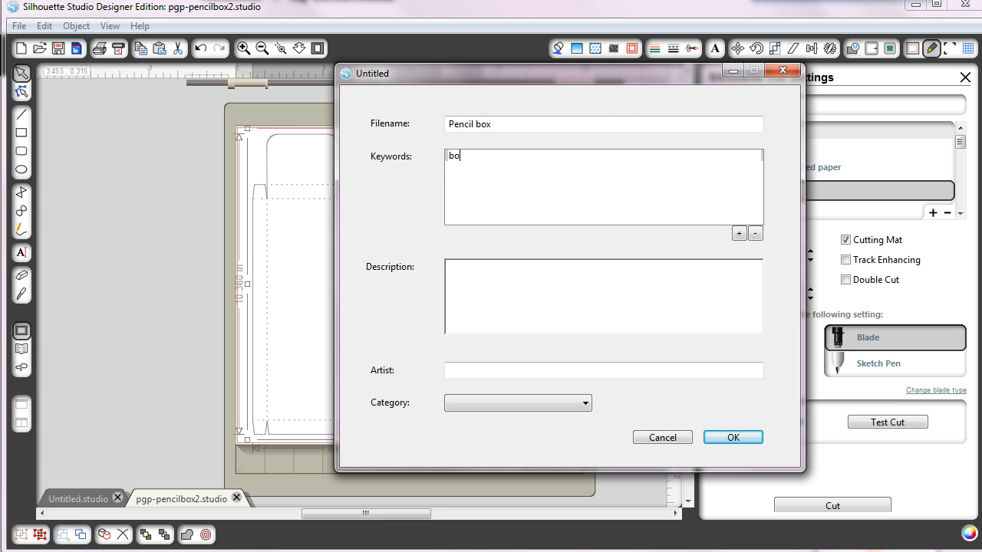
type("x, scholl")
key("BackSpace")
type("ol,")
type("CU")
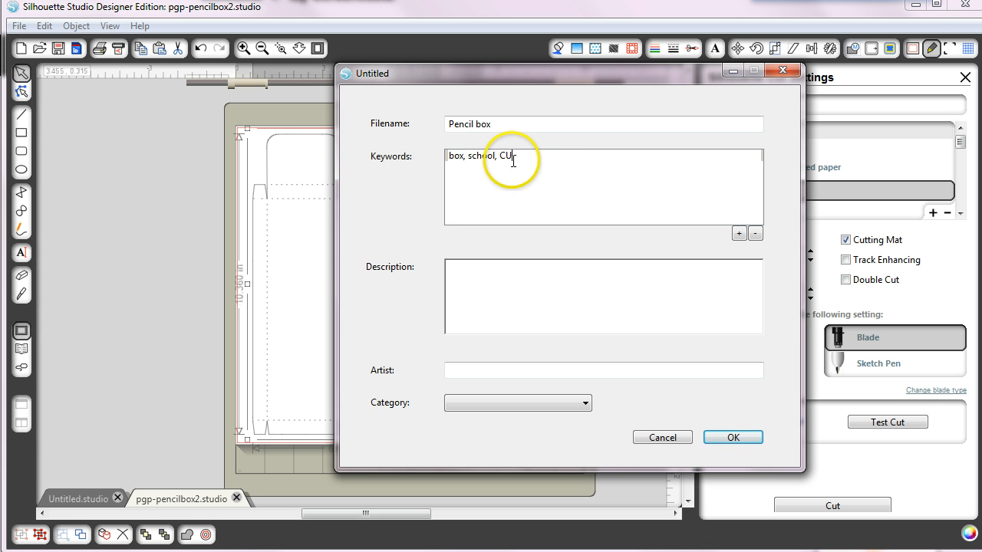
- Enter the description "Pencil box for 8 pencils" and the artist "Paper Garden Projects" for the library entry
left_click(505, 274)
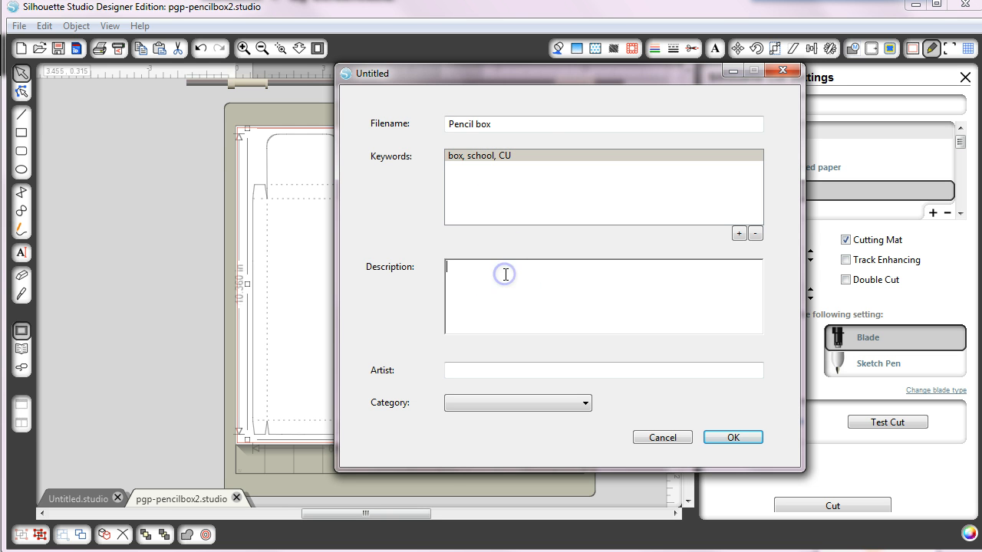
type("Pencil box for 8 p")
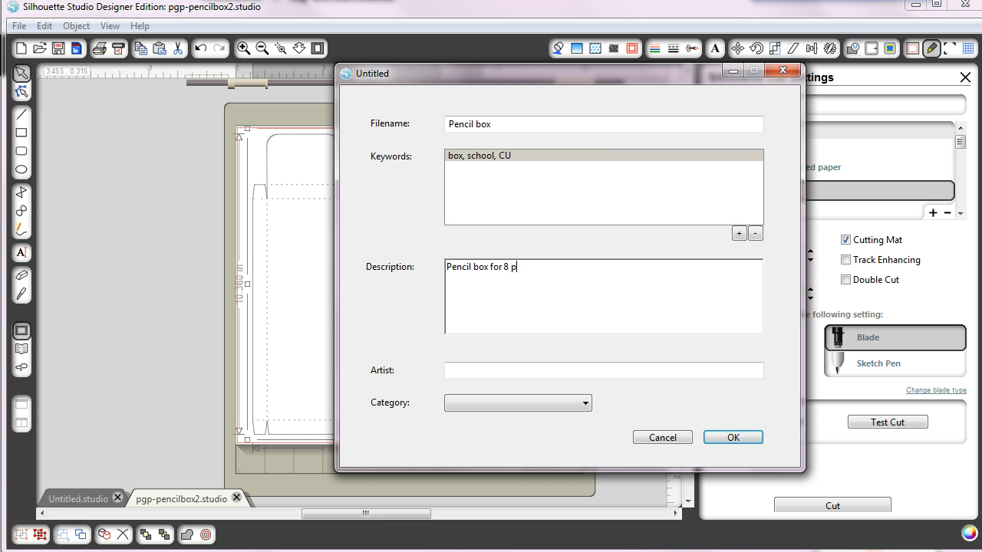
type("encils")
left_click(467, 370)
type("Pa")
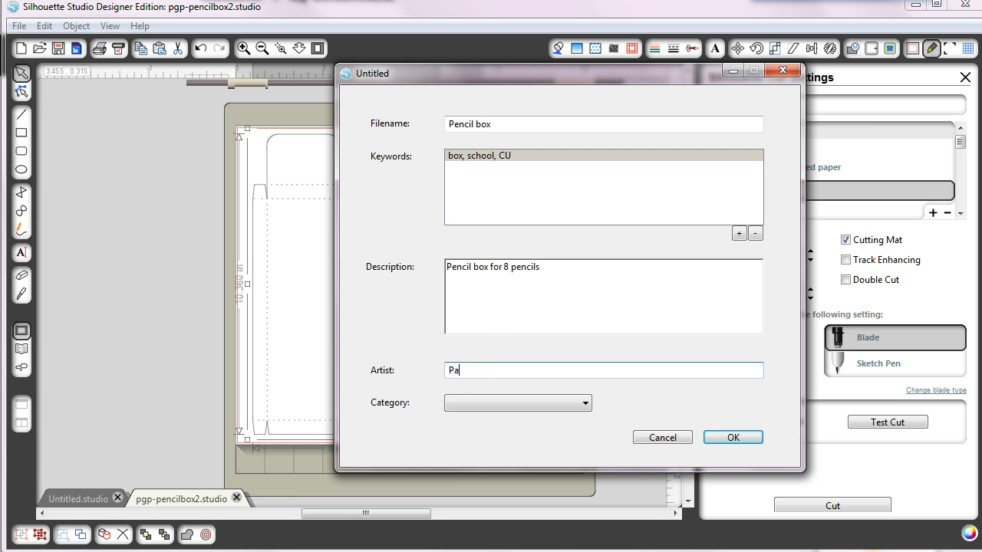
type("per Garden Projects")
- Set the library entry's category to Regular Cut and save it
left_click(585, 403)
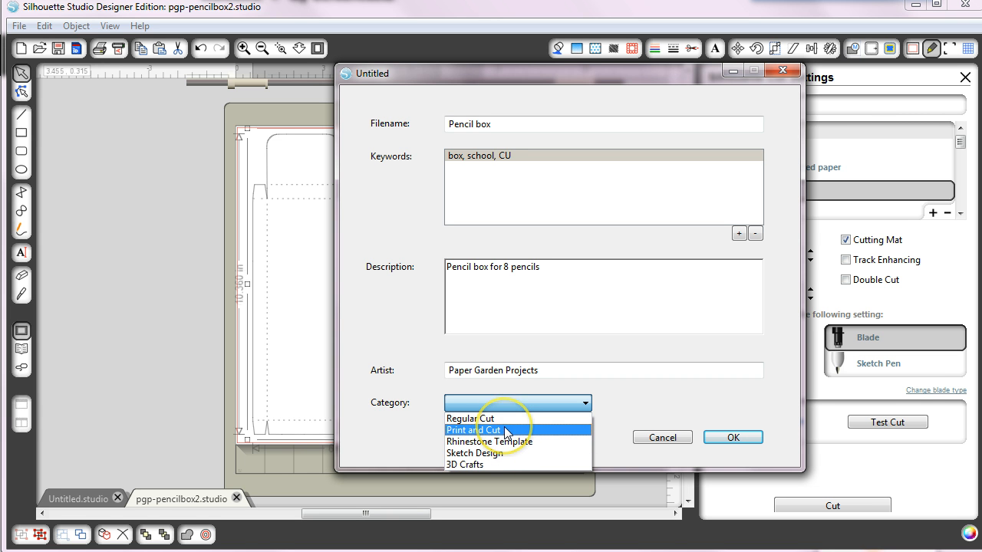
left_click(480, 419)
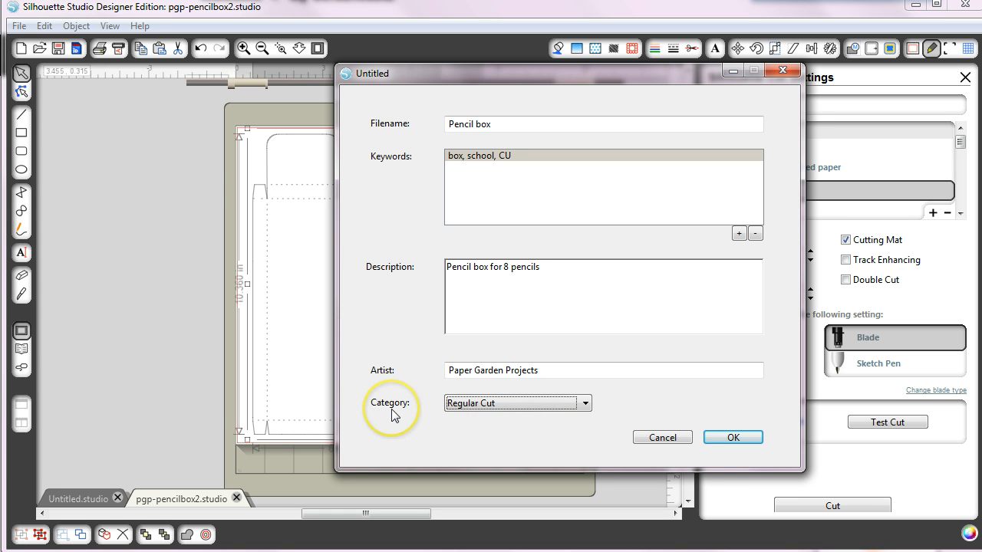
left_click(733, 438)
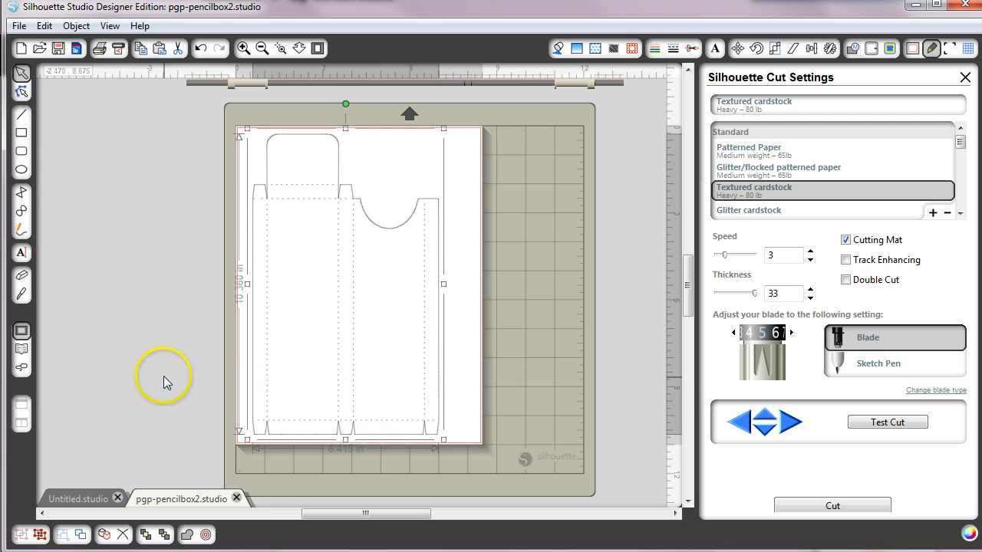
- Check the saved pencil box in My Library under My Own Designs, and return to the drawing
left_click(21, 27)
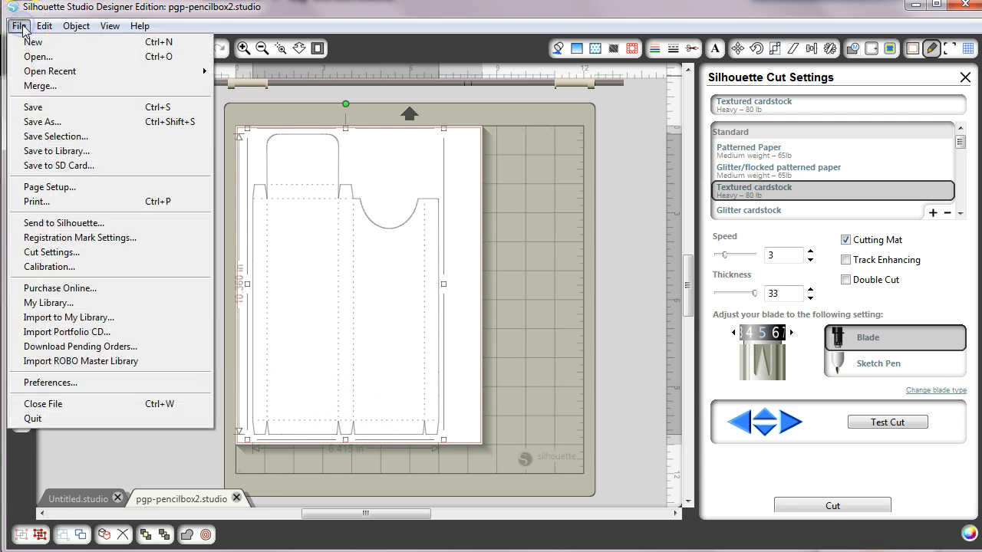
left_click(48, 303)
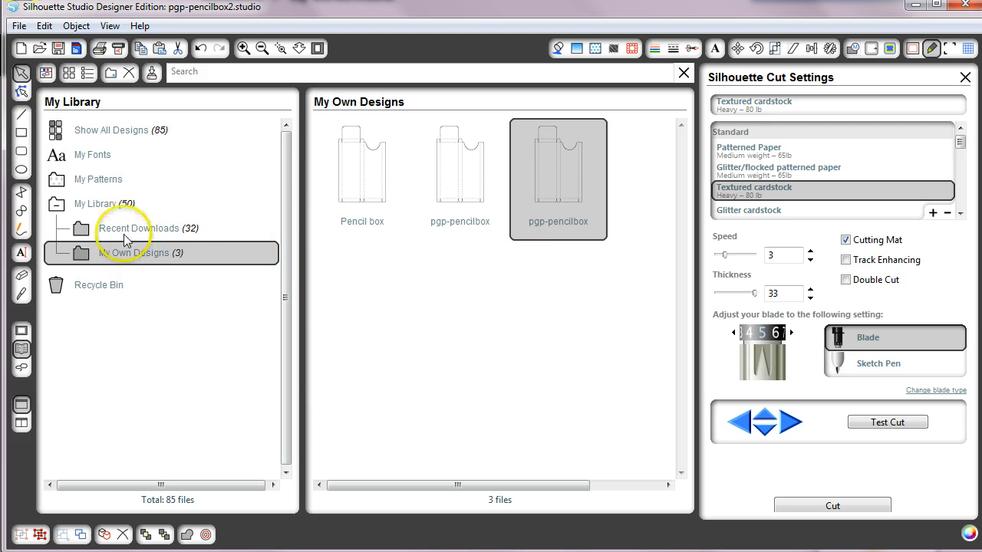
left_click(18, 25)
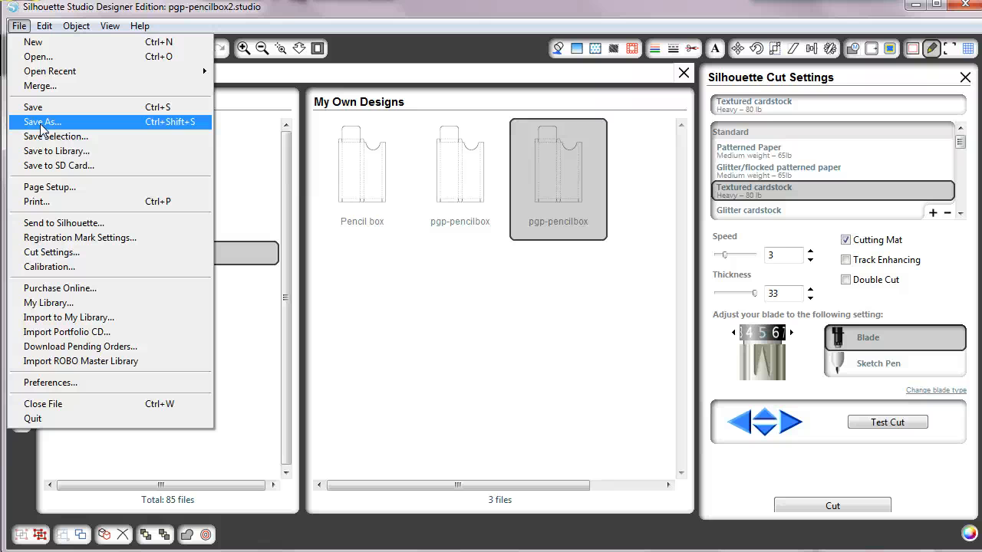
left_click(683, 72)
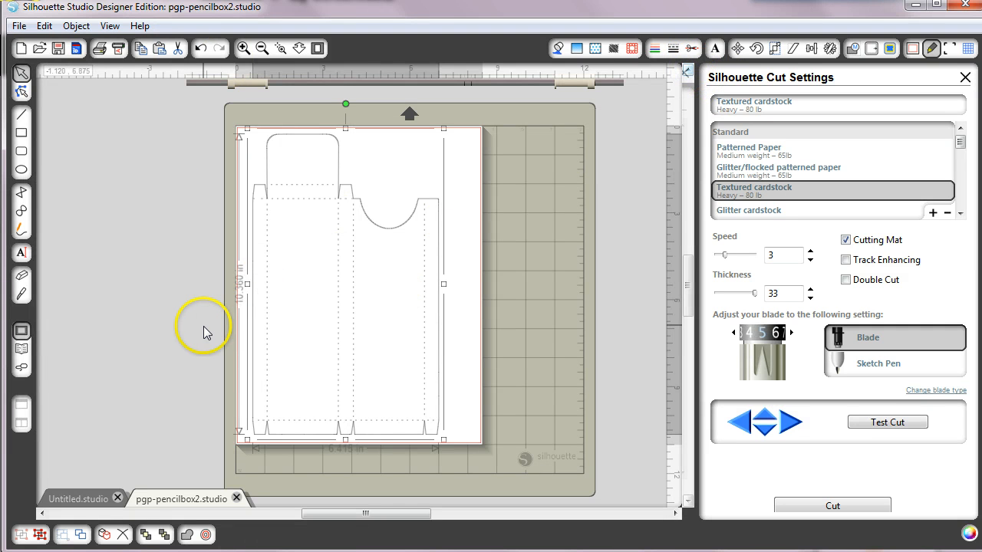